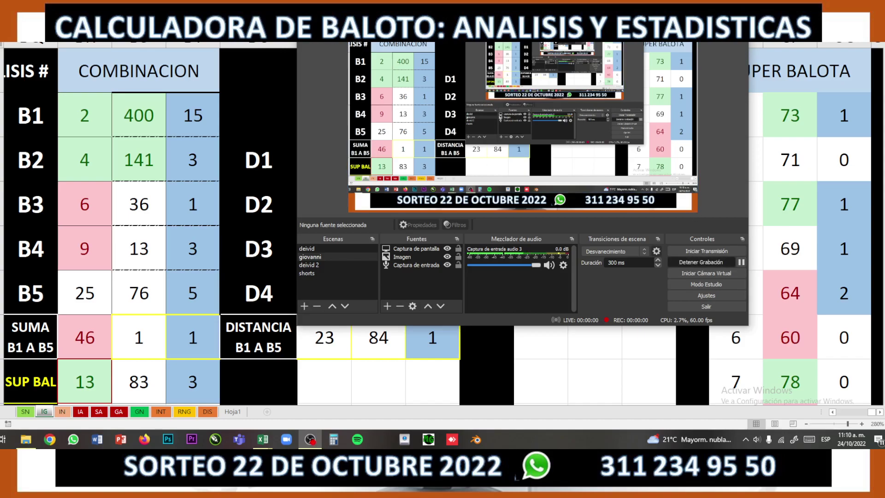
Minimise OBS Studio so the Baloto analysis spreadsheet fills the screen.
left_click(703, 260)
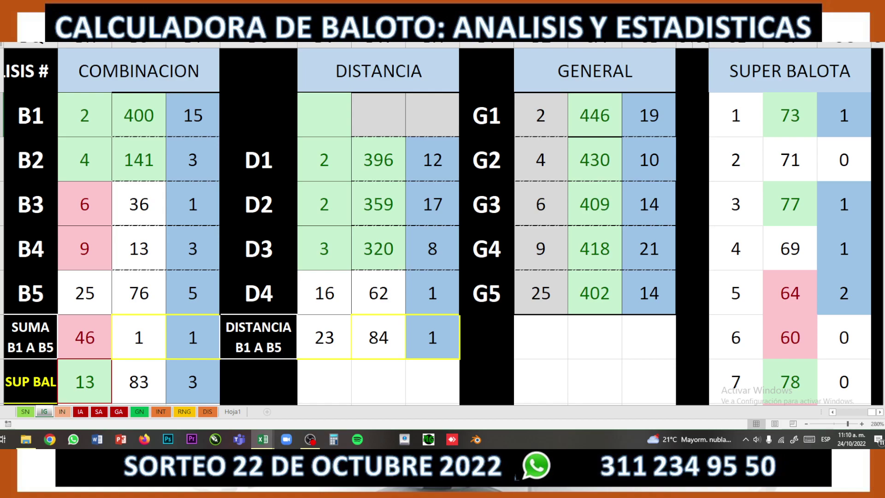
left_click(85, 117)
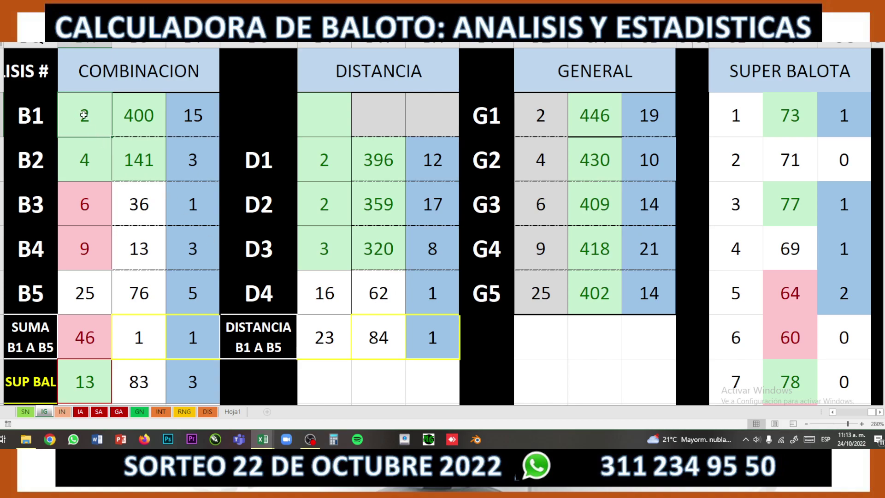
Select the first, fifth and fourth ball cells (2, 25, 9) to compare their distances.
left_click(79, 301)
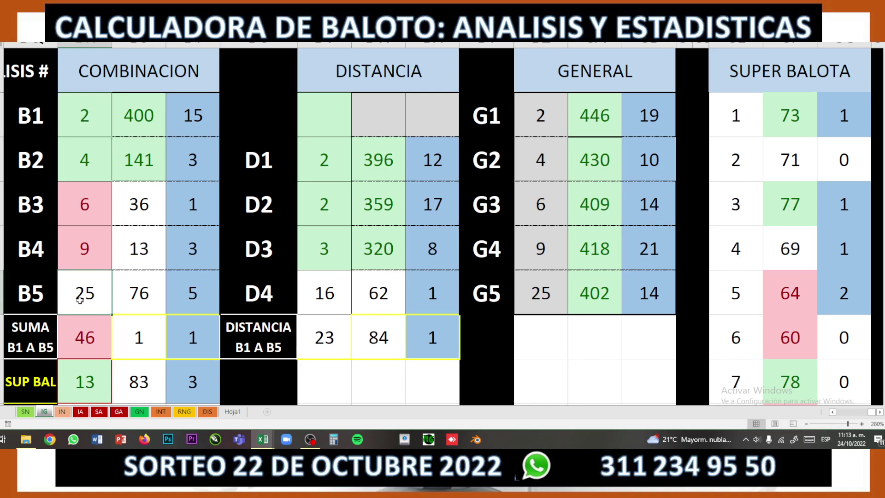
left_click(77, 115)
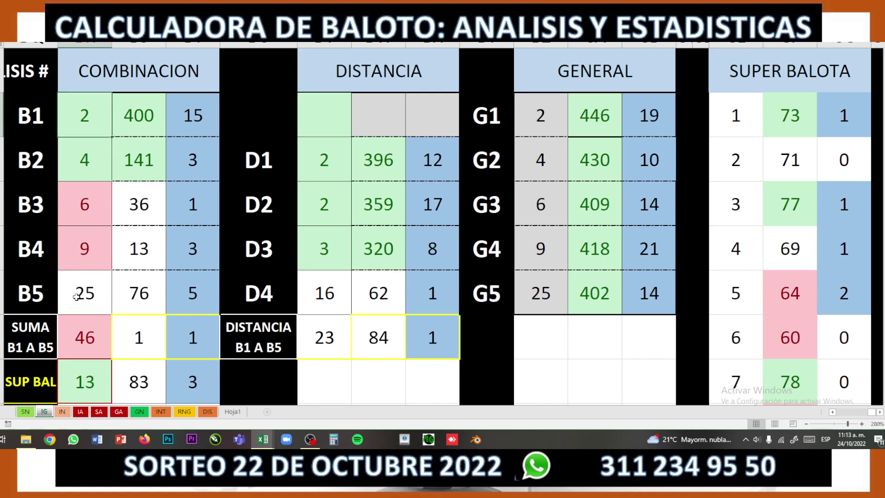
left_click(74, 298)
left_click(79, 120)
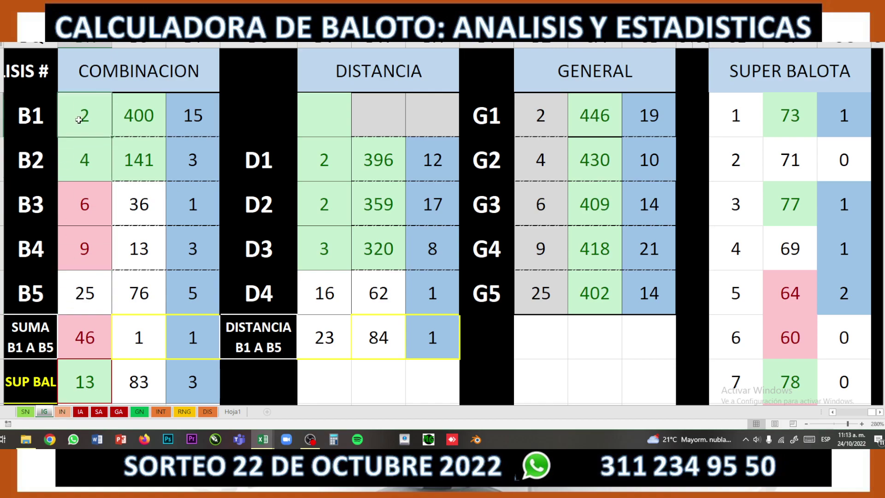
left_click(81, 284)
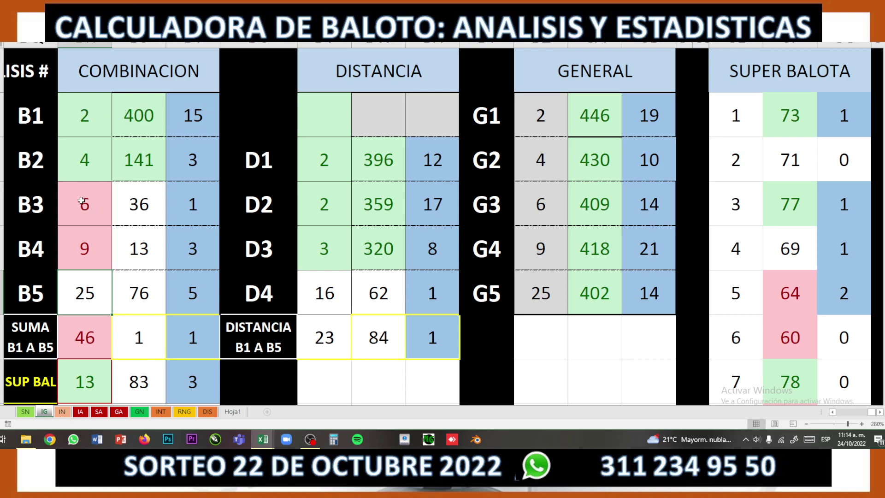
left_click(81, 256)
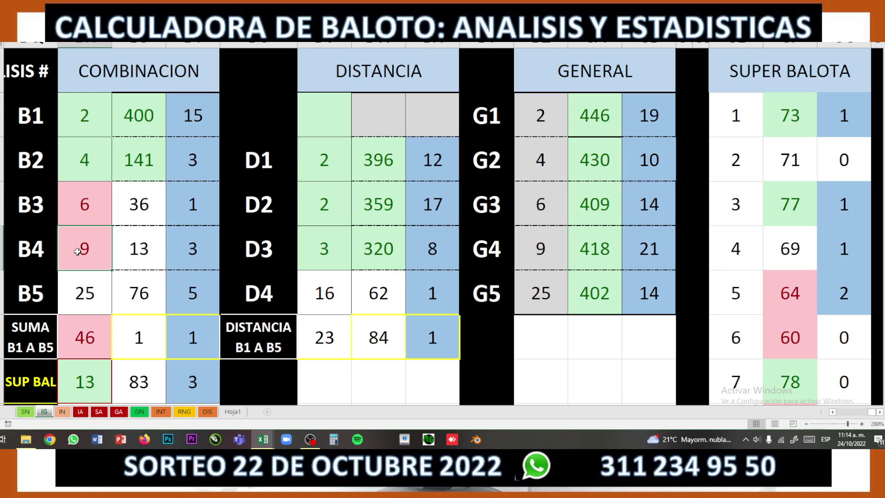
mouse_move(262, 440)
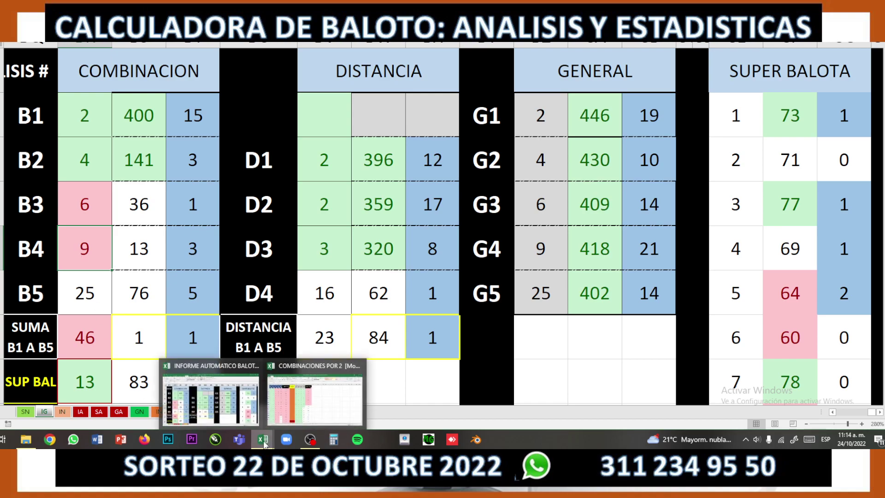
Switch to the COMBINACIONES POR 2 workbook and select the ESTADO cell marked 13 on sheet 2,4-5.
left_click(297, 414)
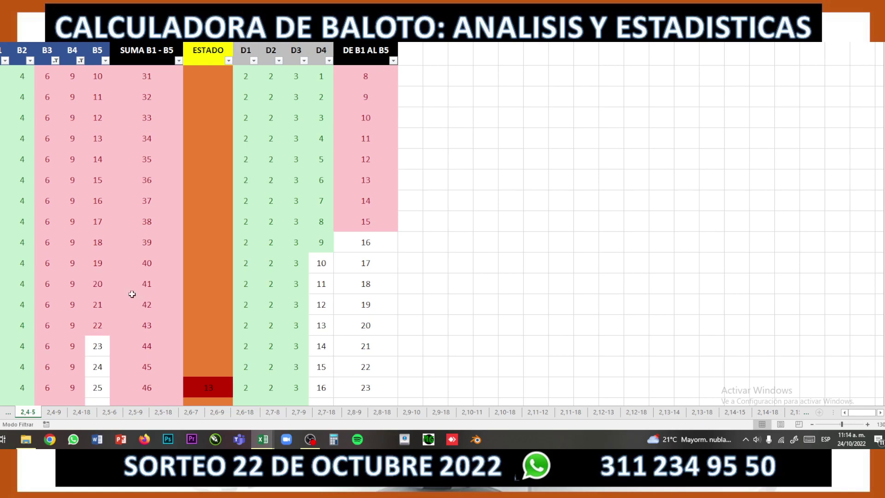
scroll(73, 219, "down", 1)
scroll(73, 219, "down", 1)
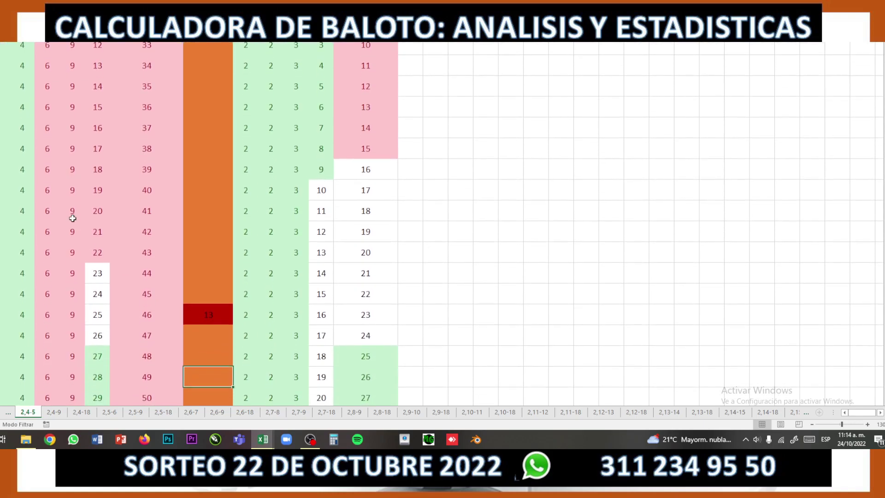
scroll(72, 218, "down", 1)
left_click(214, 273)
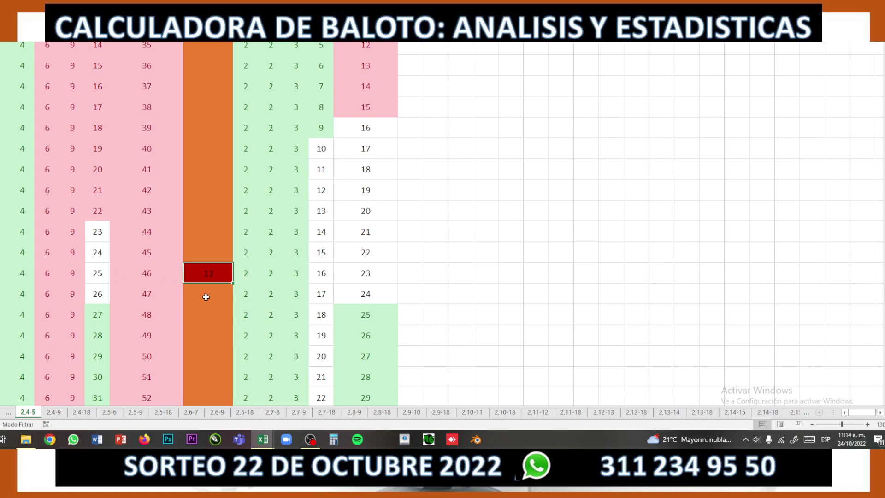
Scroll through the 2,4-5 list, then return to the Baloto analysis report workbook.
scroll(206, 296, "up", 2)
scroll(206, 297, "down", 1)
scroll(207, 295, "down", 3)
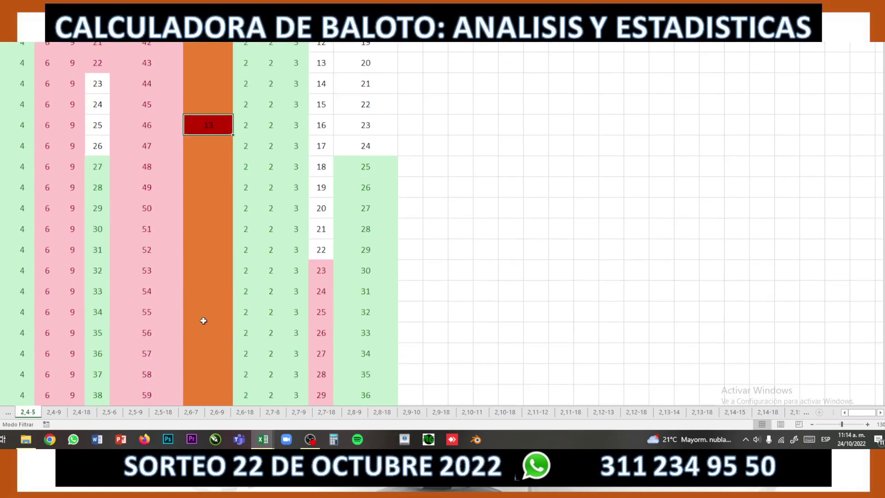
scroll(210, 290, "down", 2)
scroll(215, 278, "down", 1)
scroll(215, 278, "up", 2)
scroll(215, 277, "up", 4)
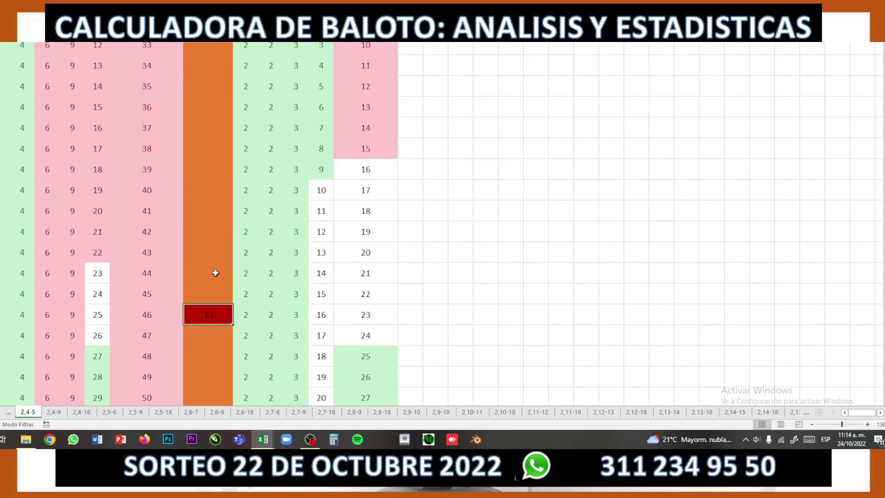
scroll(216, 273, "up", 1)
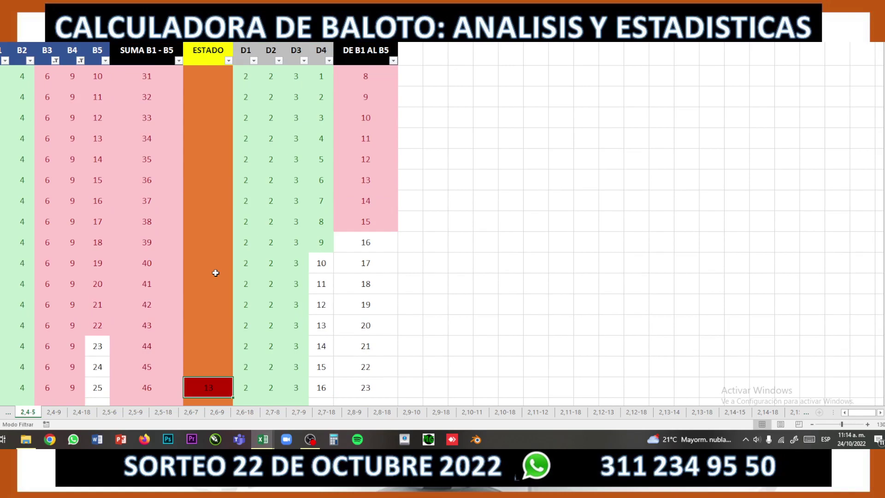
mouse_move(262, 438)
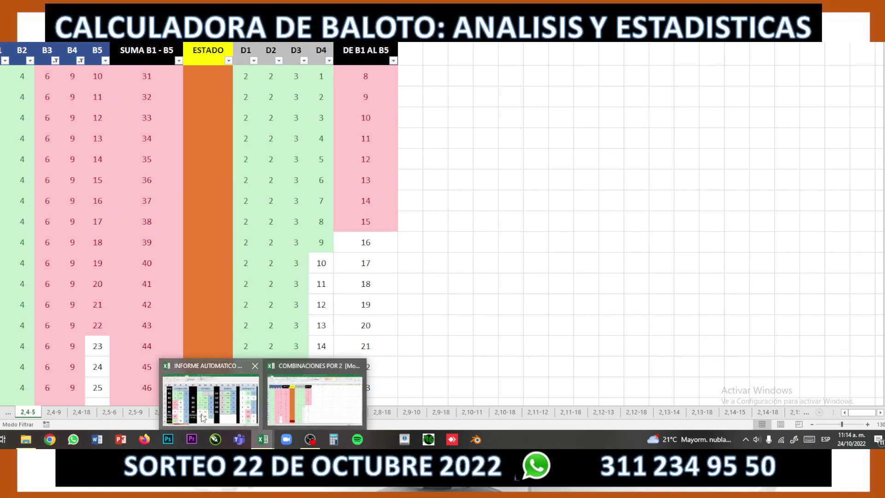
left_click(202, 417)
Delete the old ball numbers in B1:B5 and the old super balota value, resetting statistics to 0.
left_click_drag(87, 111, 85, 285)
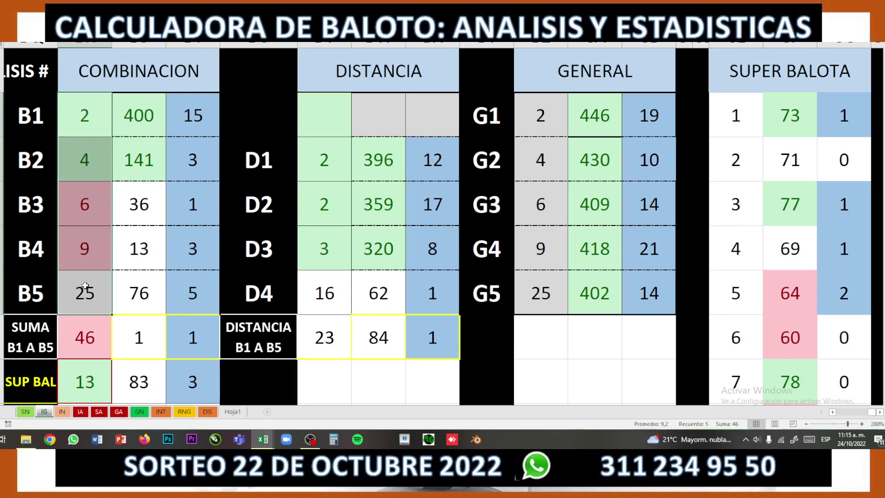
type("1")
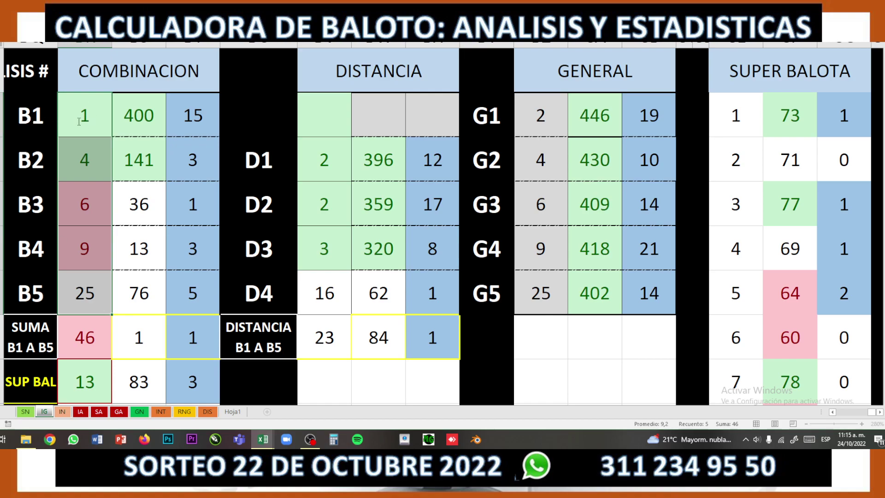
mouse_move(78, 304)
left_mouse_down()
mouse_move(88, 211)
mouse_move(83, 113)
mouse_move(86, 126)
left_mouse_up()
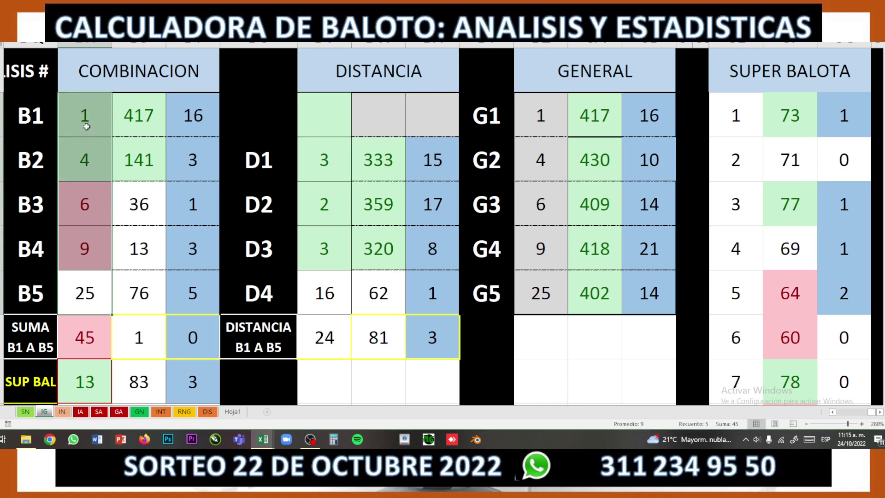
key("Delete")
left_click(83, 382)
key("Delete")
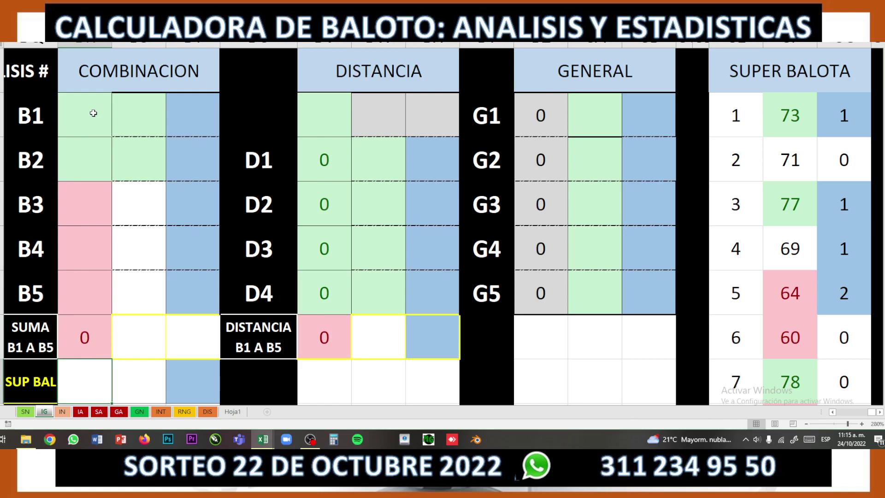
Enter 2 and 5 as the first two ball numbers in B1 and B2.
left_click(78, 123)
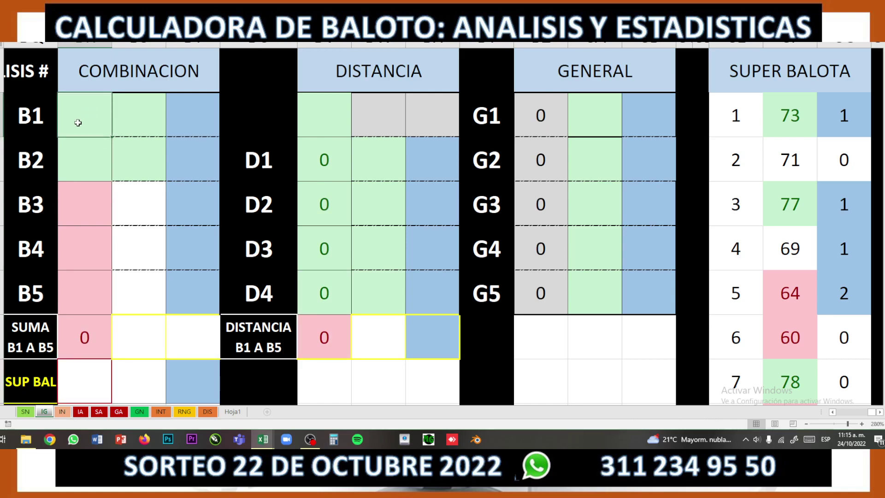
type("2")
key("Return")
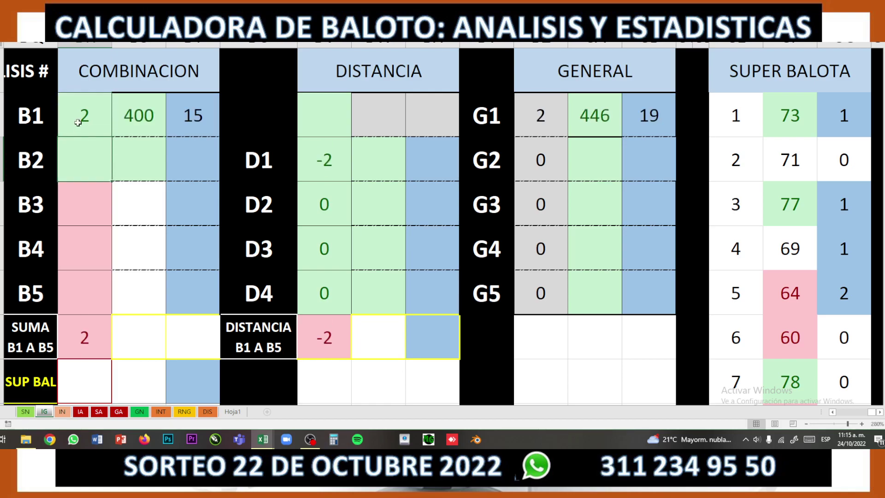
type("5")
key("Return")
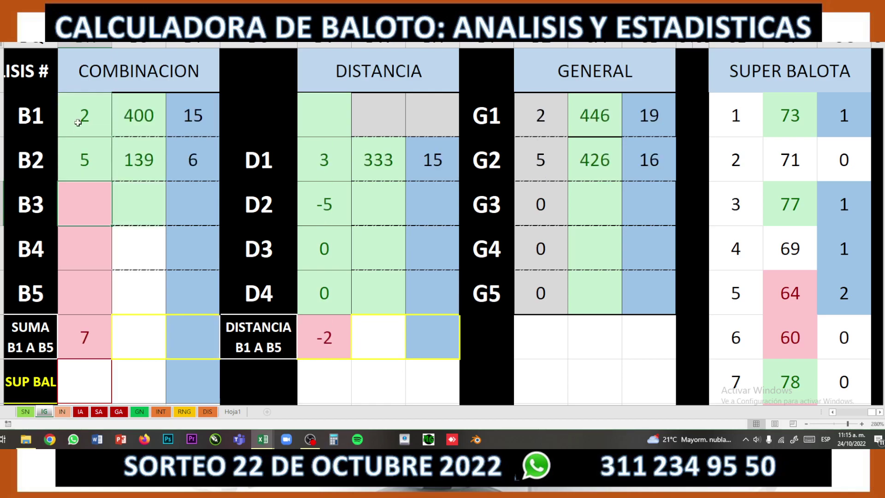
key("Return")
key("Up")
Enter 14, 30 and 36 as the remaining ball numbers, bringing the sum to 87.
type("14")
key("Return")
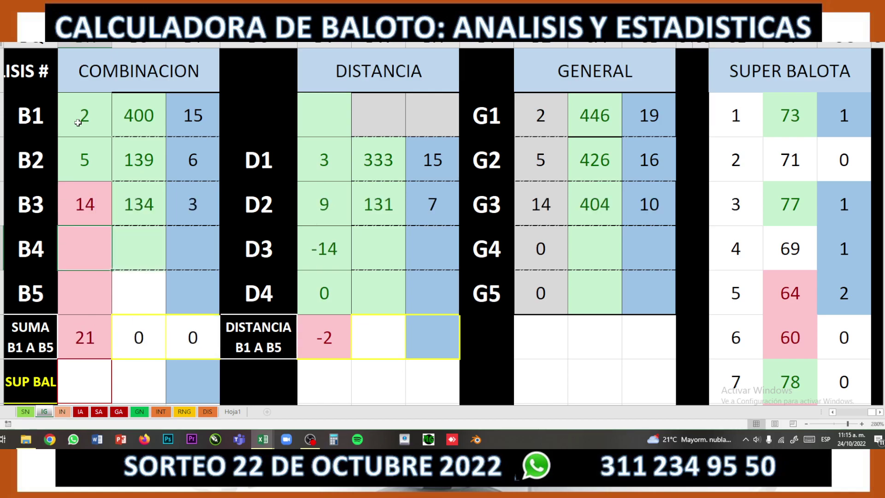
type("3")
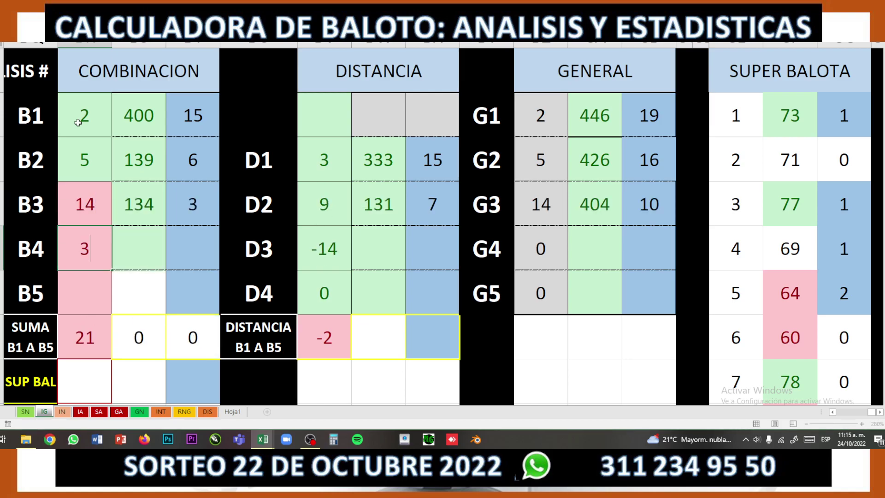
type("0")
key("Return")
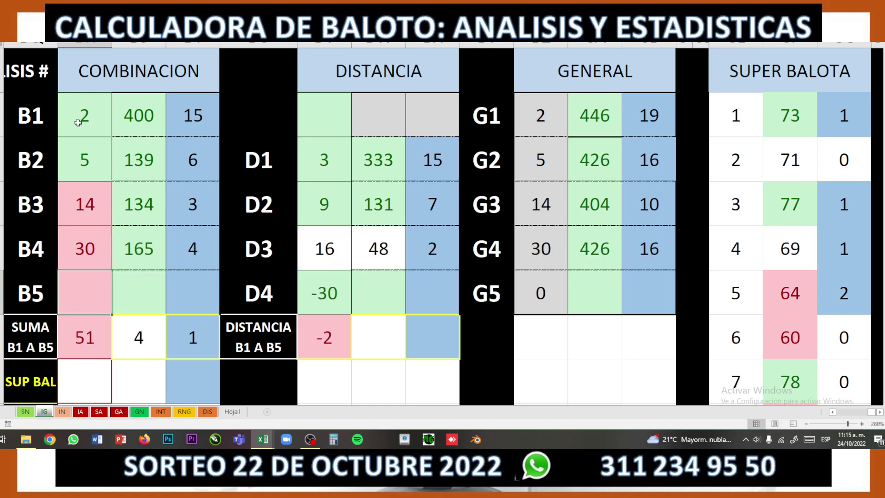
type("36")
key("Return")
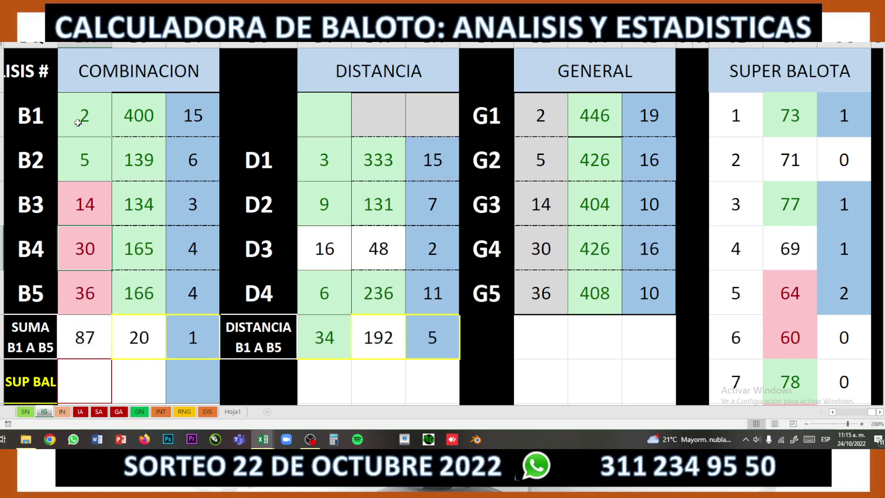
key("Up")
key("Up")
key("Up")
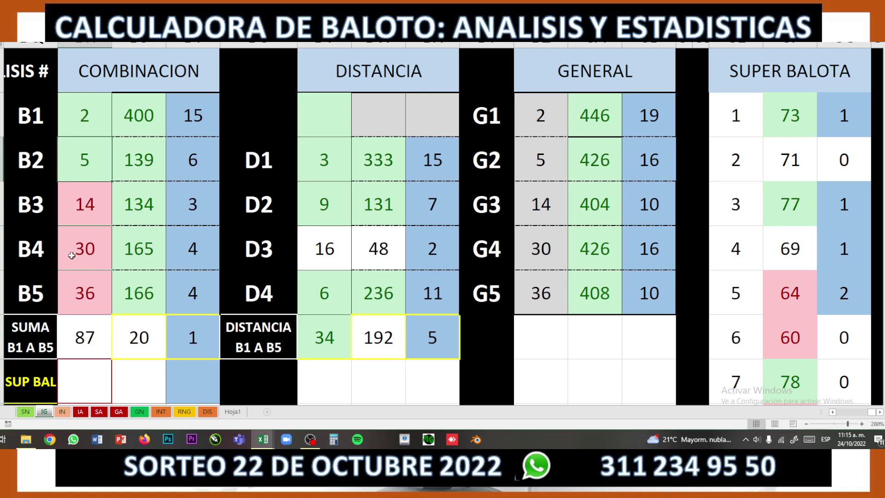
Enter 12 as the super balota number.
left_click(93, 380)
type("1")
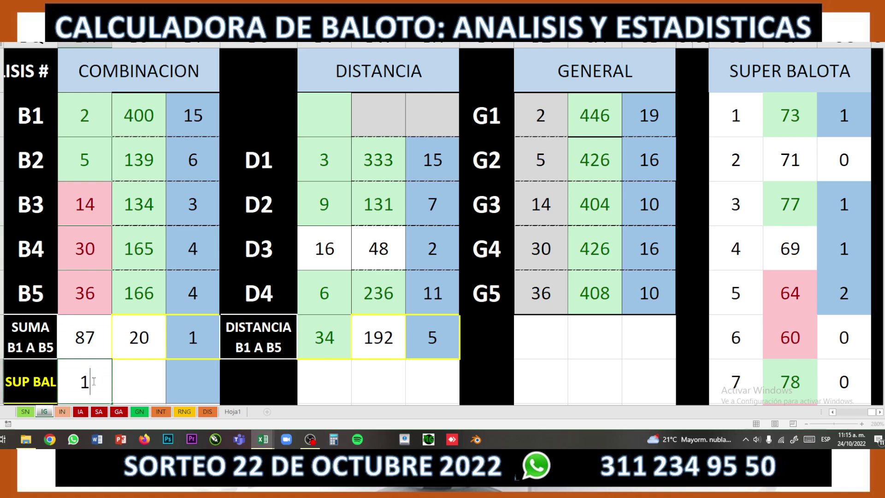
type("2")
key("Return")
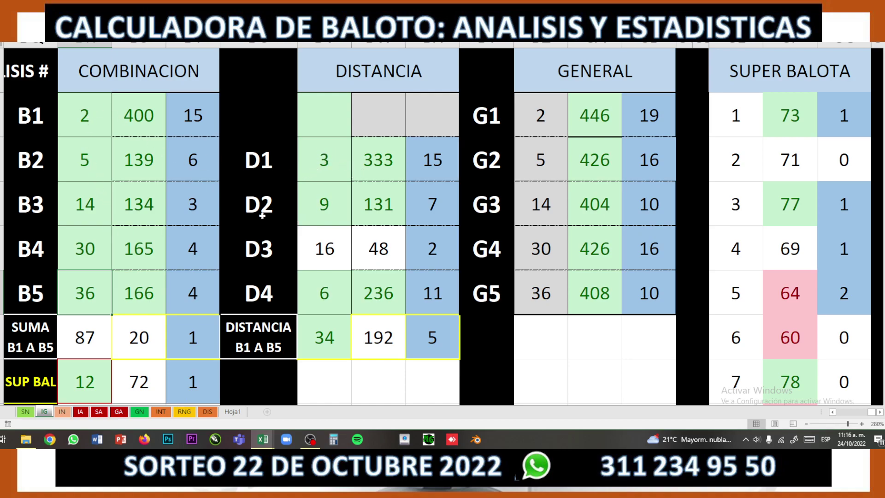
Point out the first and last ball numbers 2 and 36, then bring OBS Studio back.
left_click(90, 114)
left_click(88, 295)
left_click(310, 439)
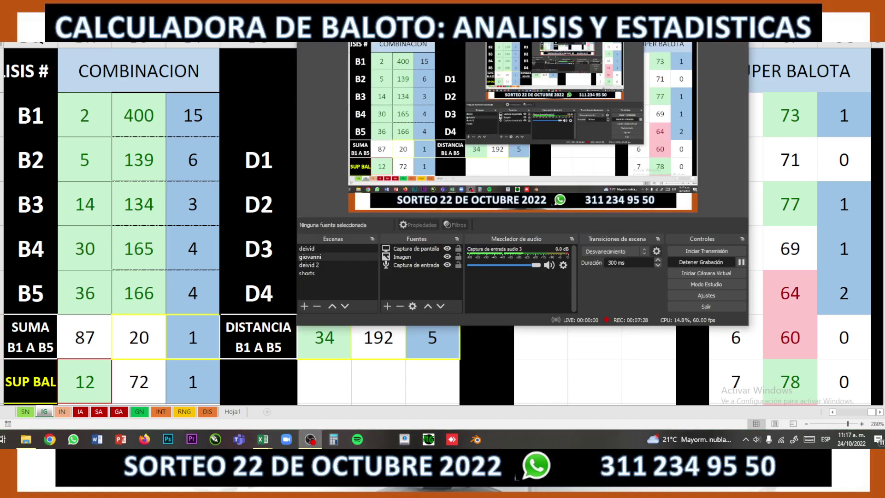